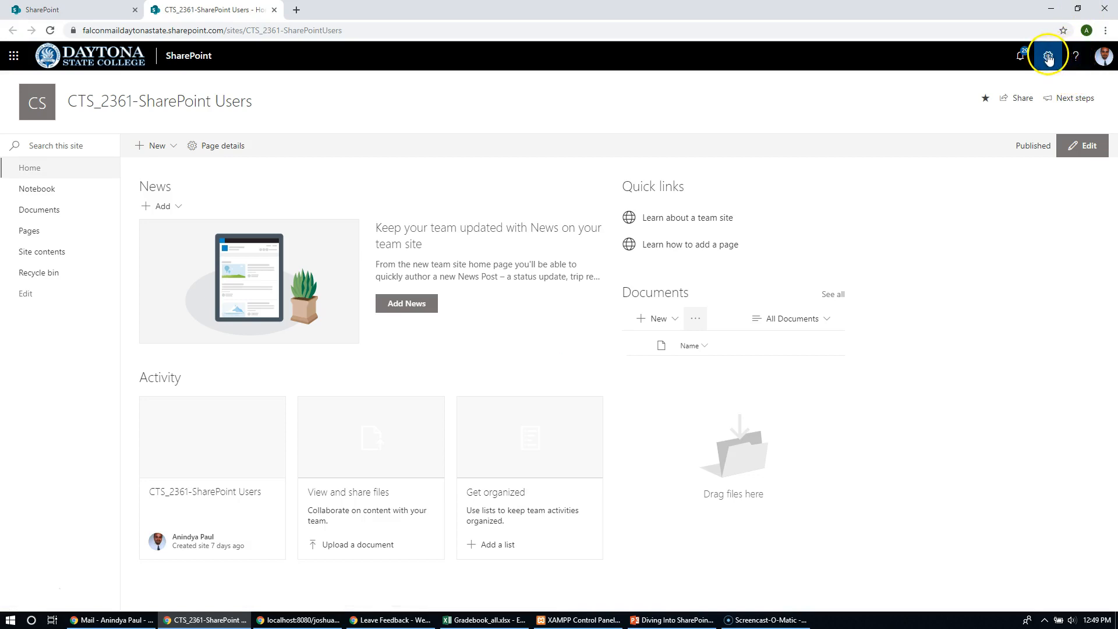
# - Go to the SharePoint start page through the Office 365 app launcher
pyautogui.click(1022, 58)
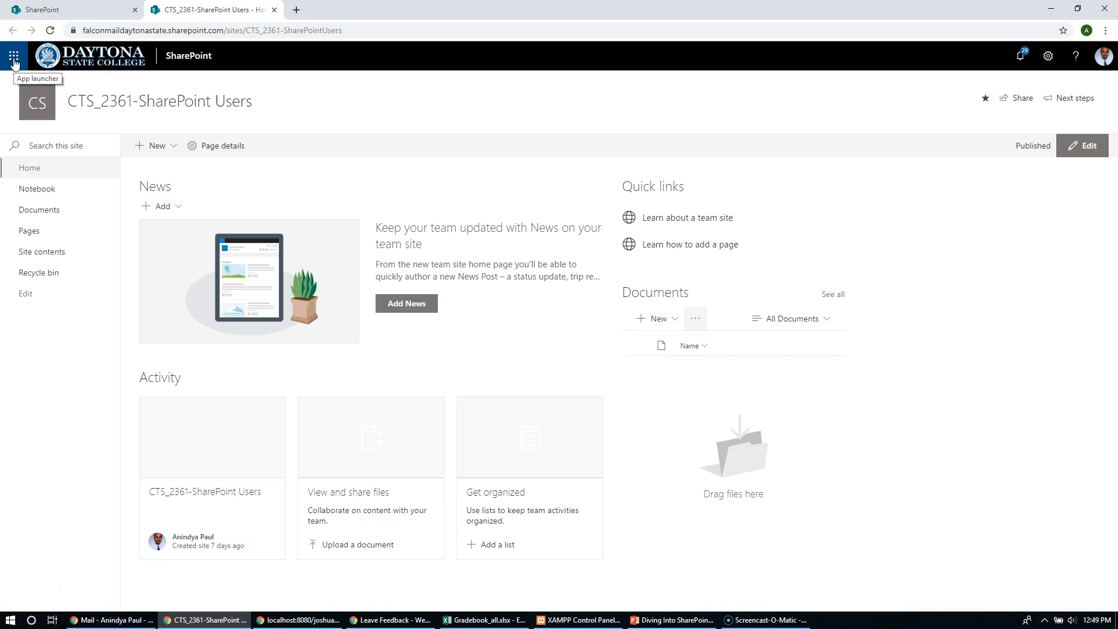
pyautogui.click(65, 11)
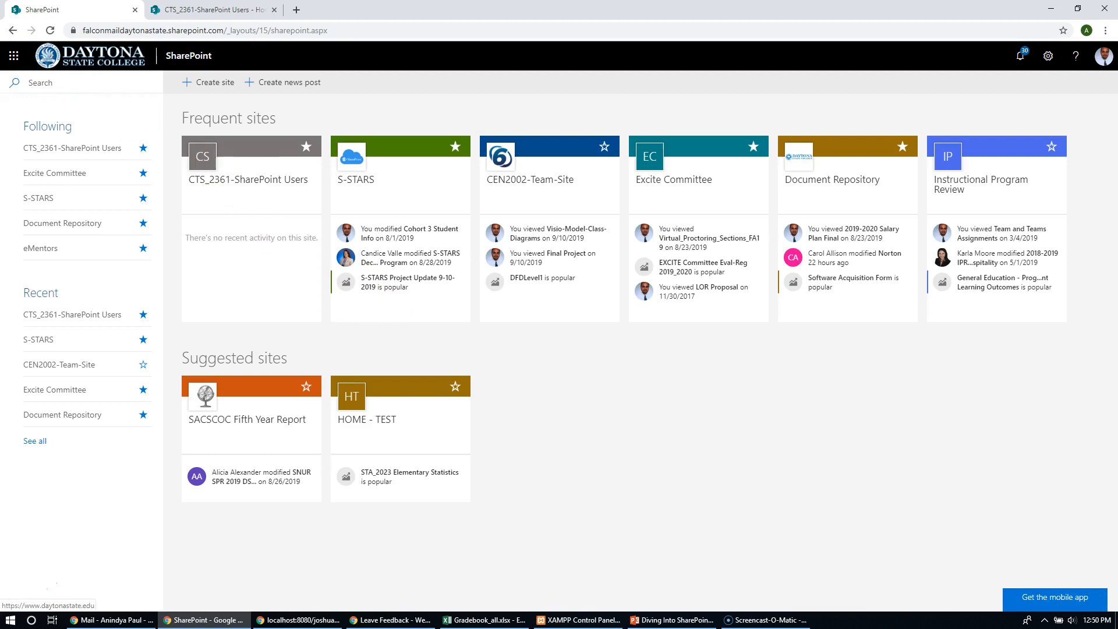
pyautogui.click(13, 60)
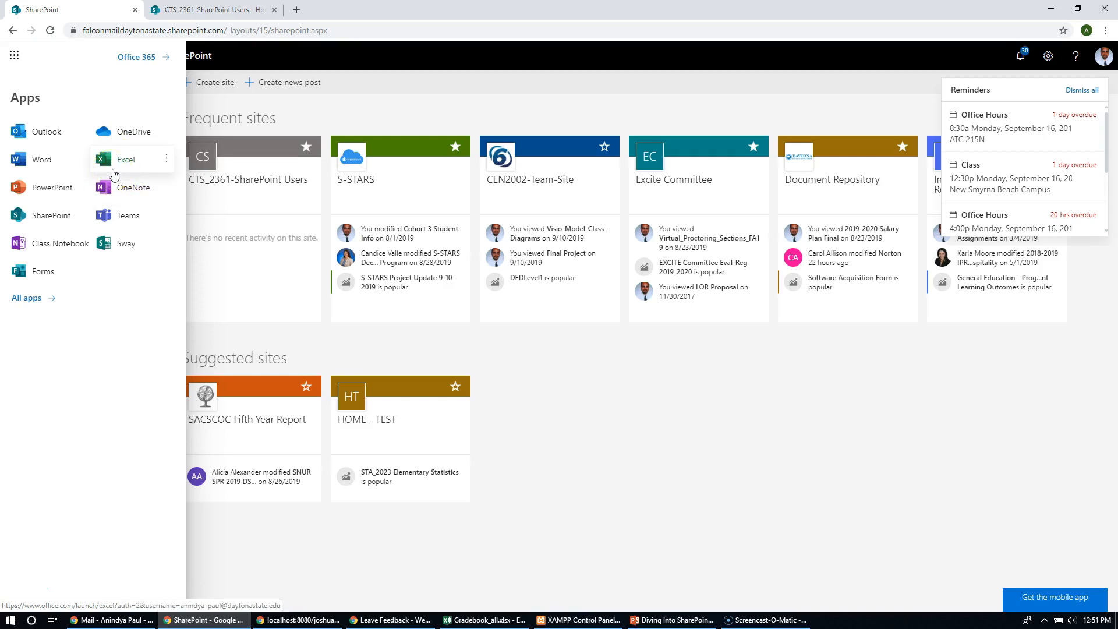
pyautogui.click(57, 215)
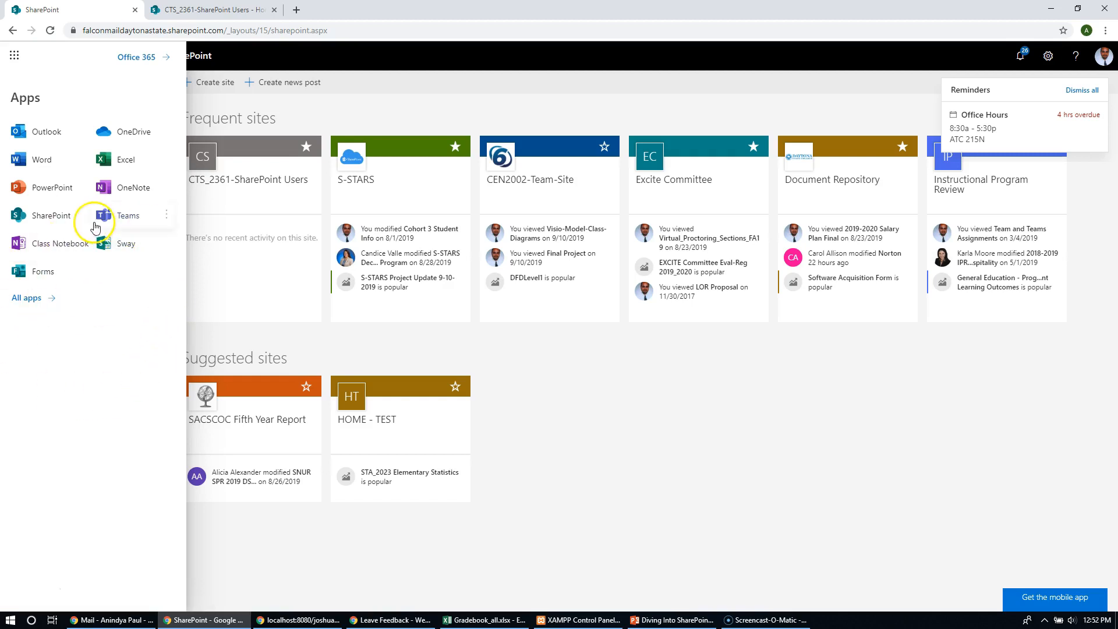
pyautogui.click(55, 215)
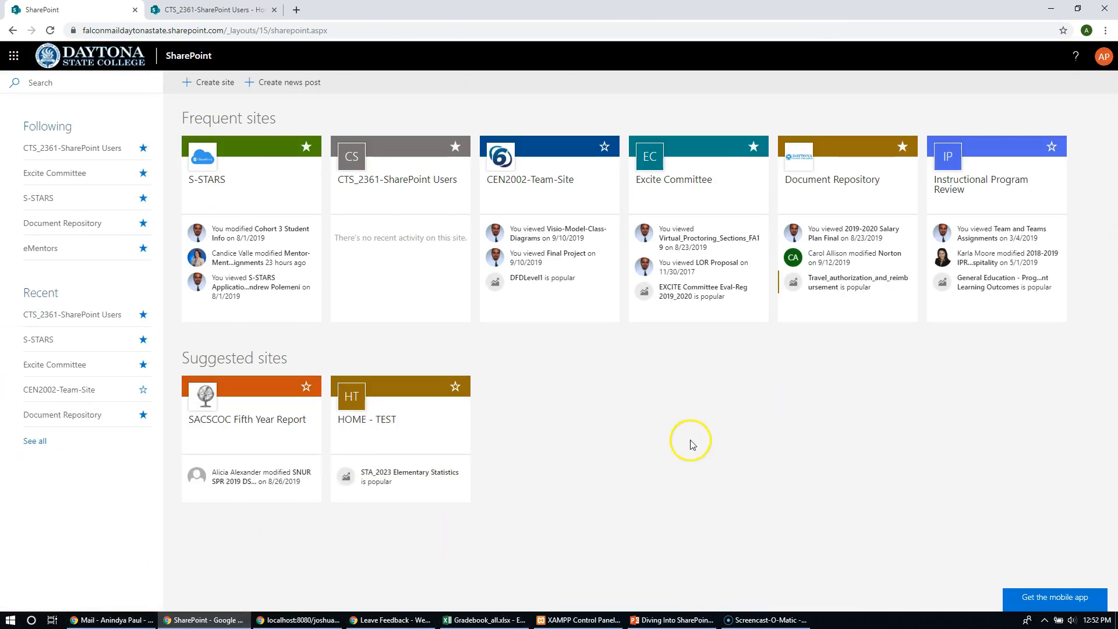
# - Look at the site types offered for creating a new site, and close the choices without creating one
pyautogui.click(215, 84)
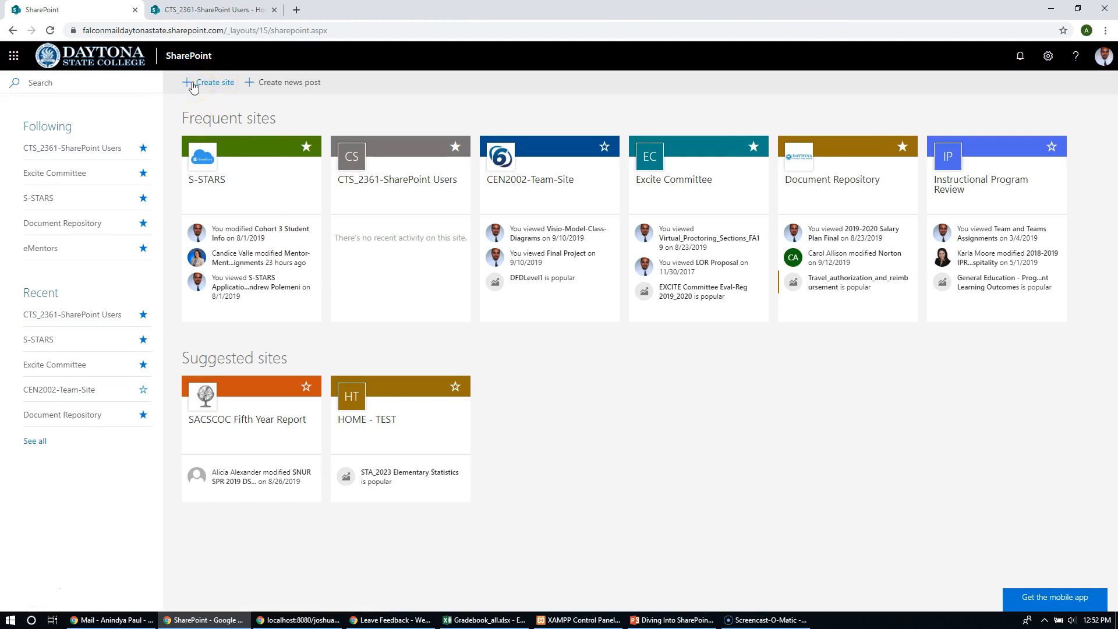
pyautogui.click(208, 85)
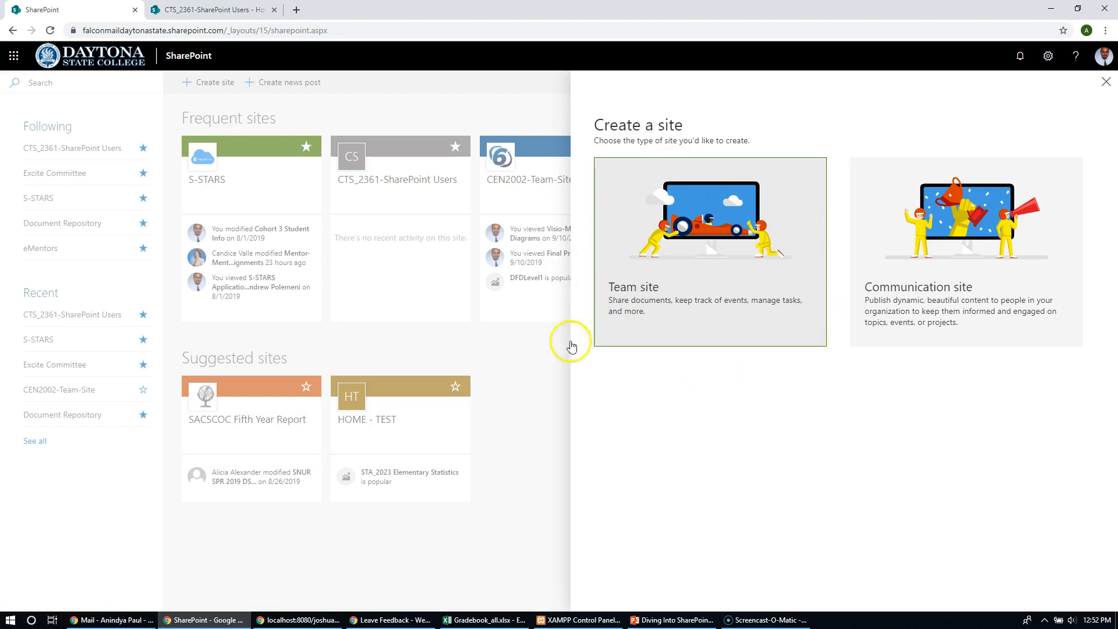
pyautogui.click(528, 545)
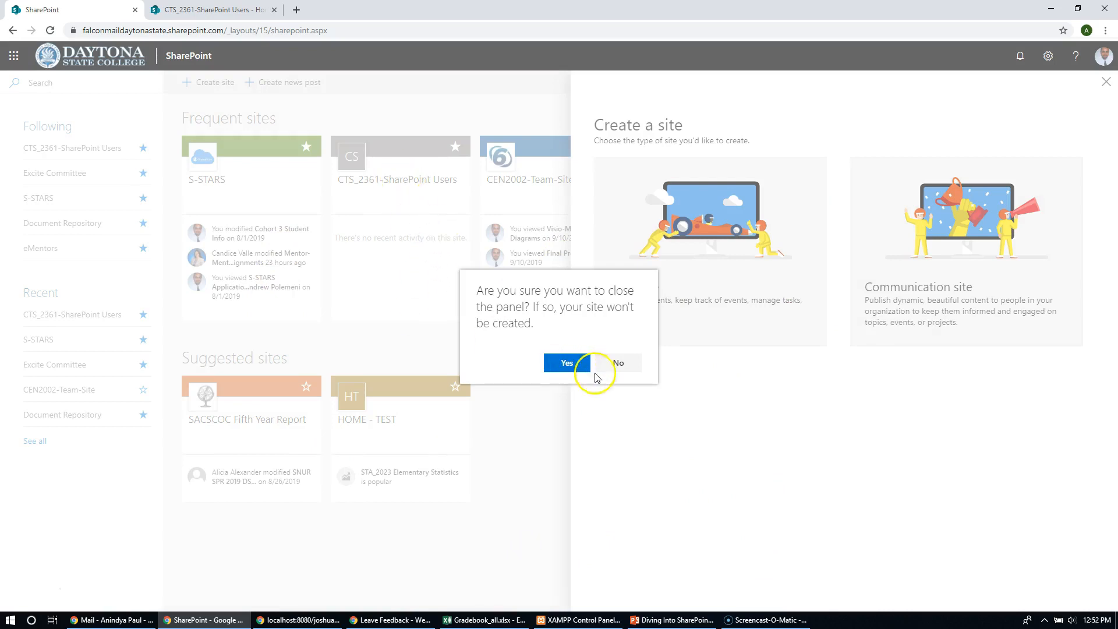
pyautogui.click(618, 362)
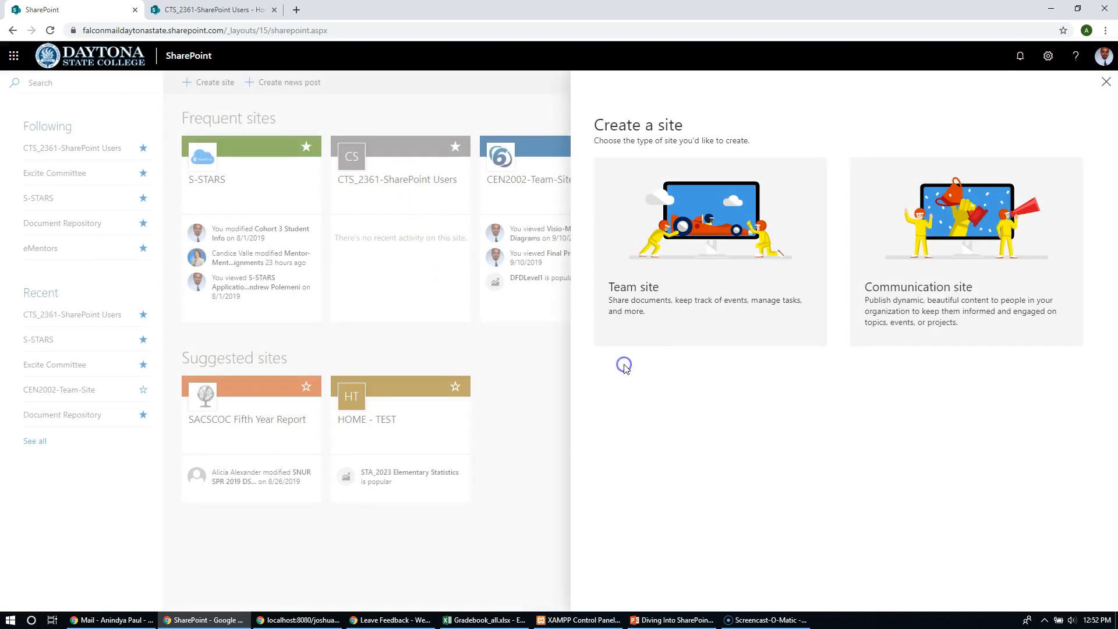
pyautogui.click(382, 215)
pyautogui.click(585, 371)
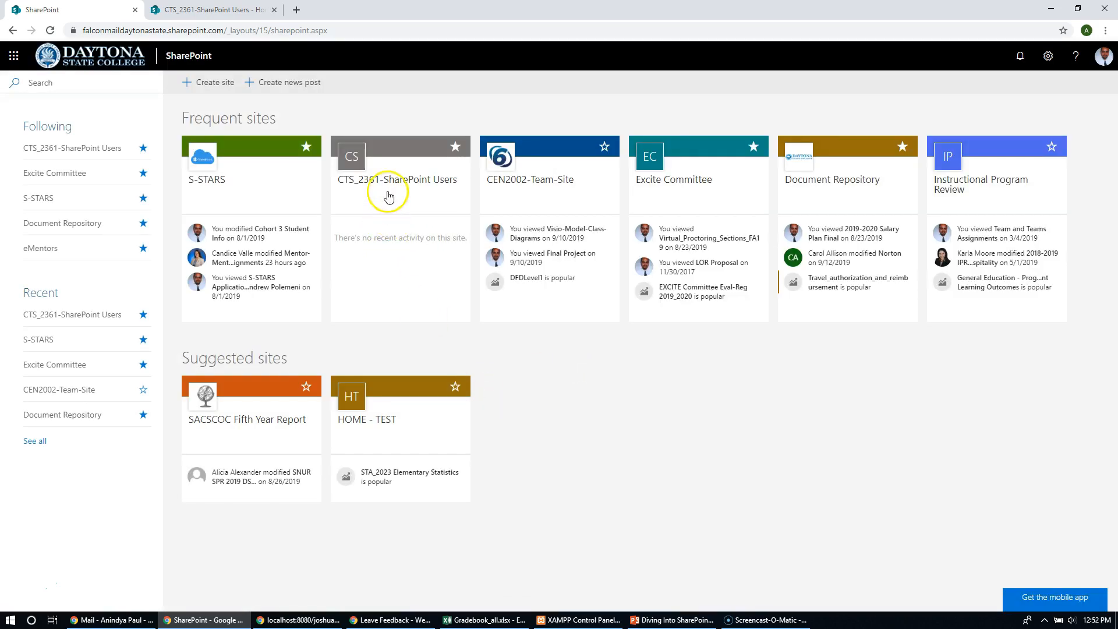
# - View the team notebook of the CTS_2361-SharePoint Users site and return to the site's home page
pyautogui.click(222, 10)
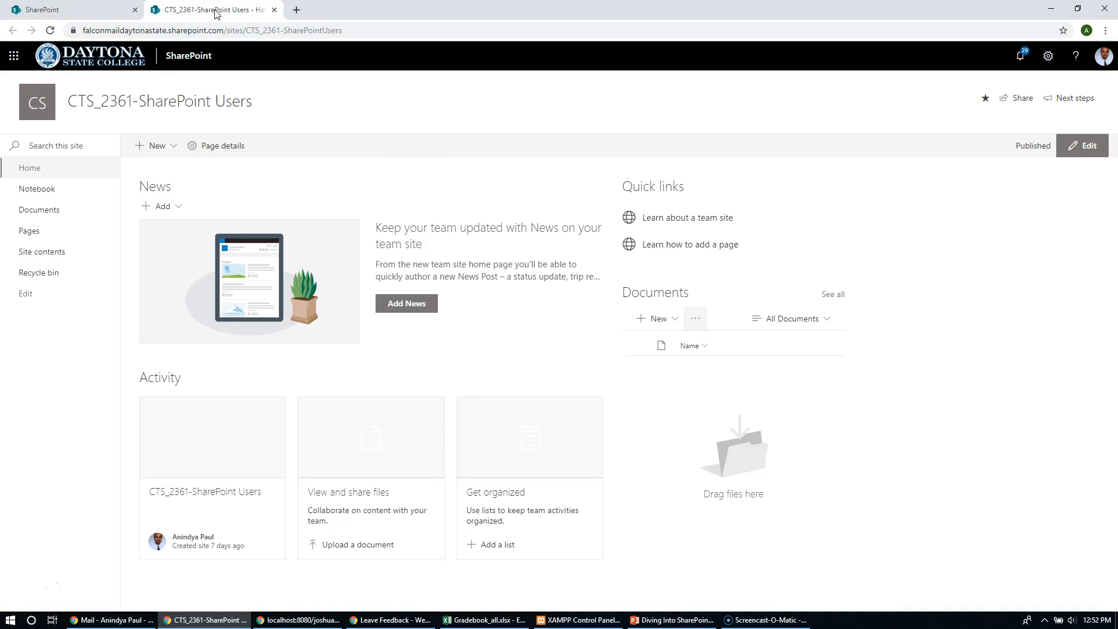
pyautogui.click(29, 190)
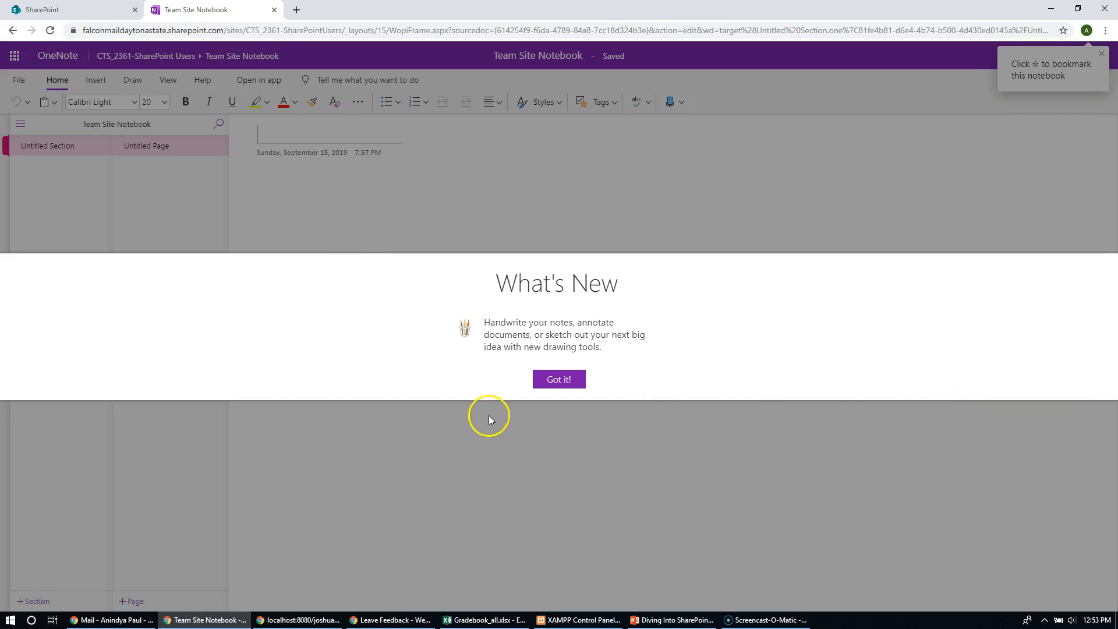
pyautogui.click(558, 382)
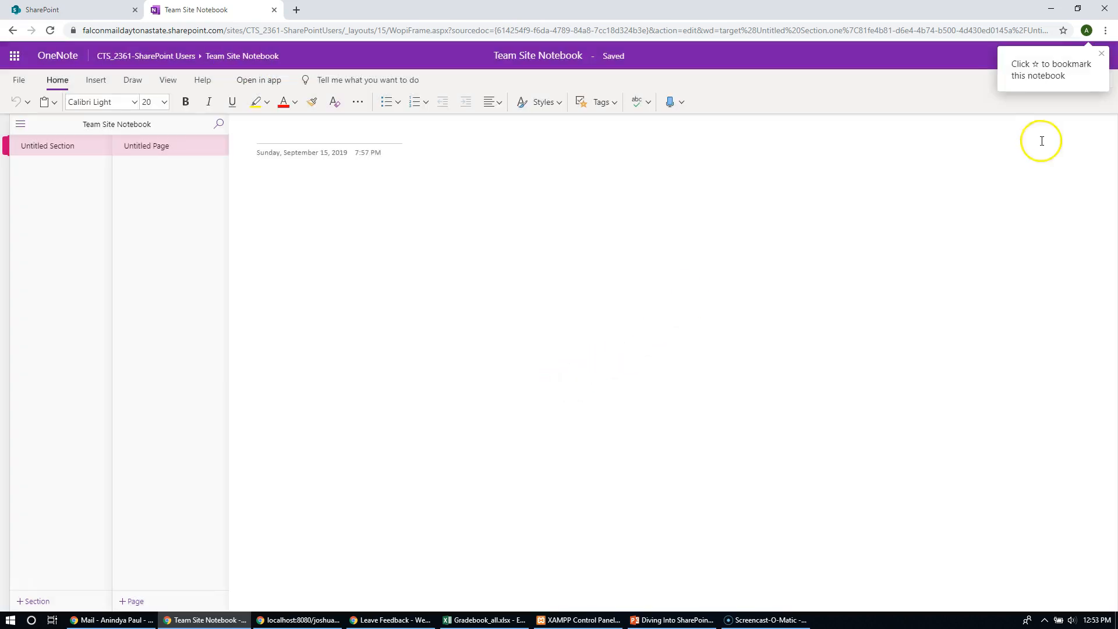
pyautogui.click(100, 60)
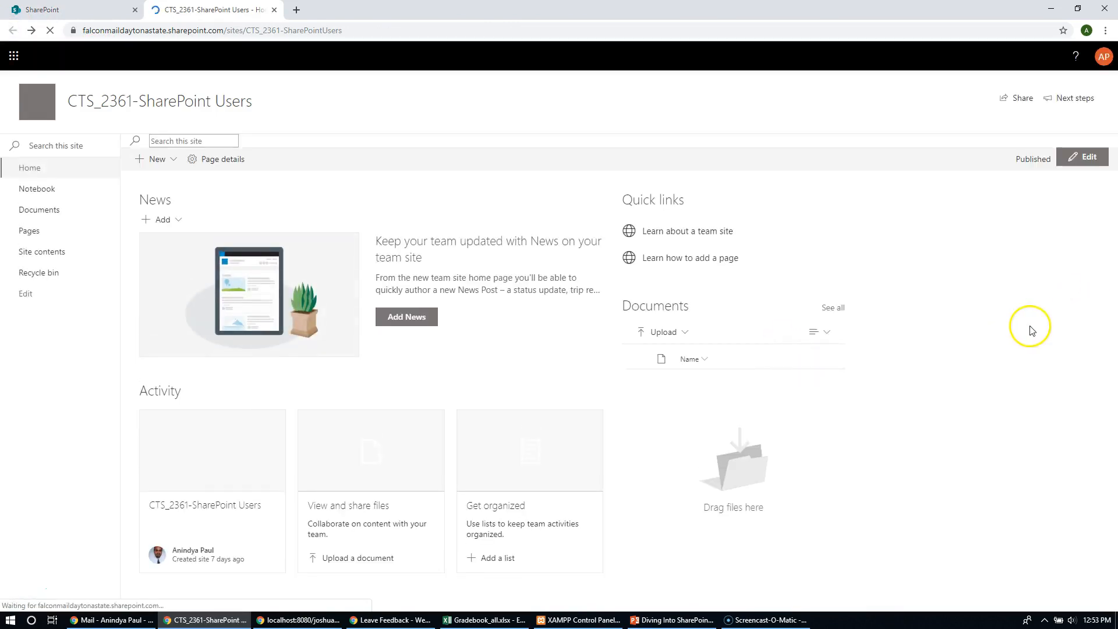
# - Try looking up a person by first name in the site's sharing invitation, and cancel the invitation
pyautogui.click(1020, 99)
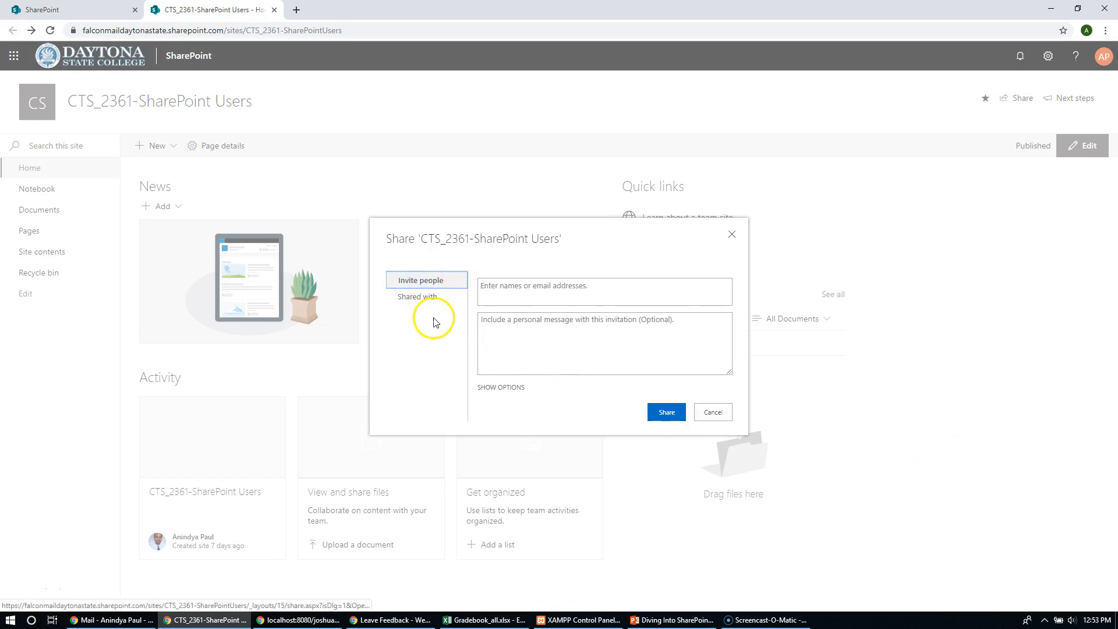
pyautogui.click(513, 288)
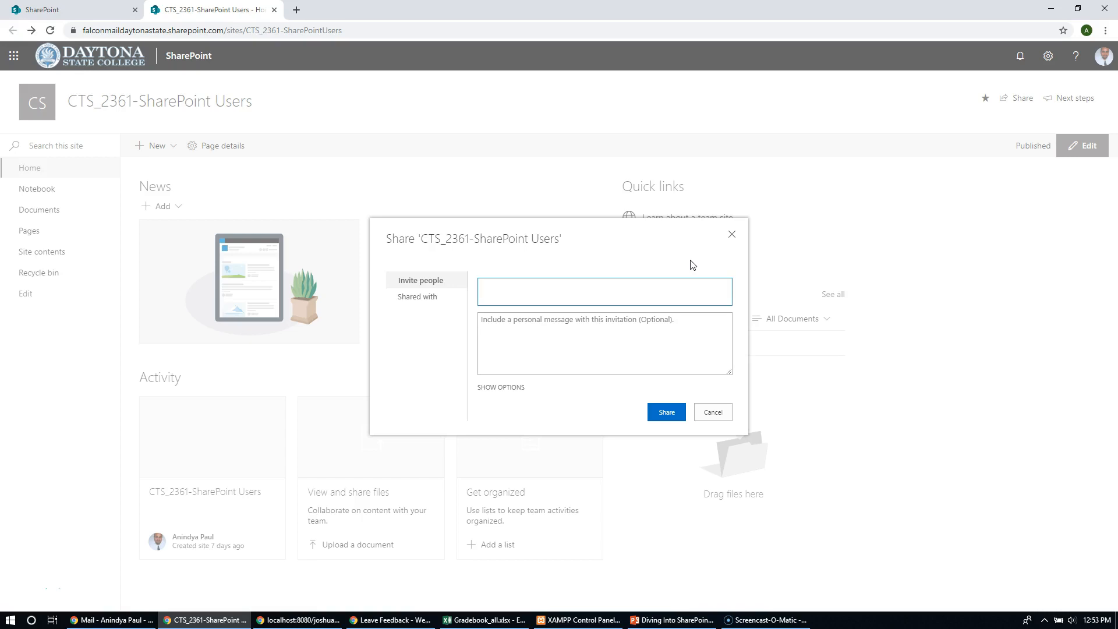
pyautogui.write('Amanda')
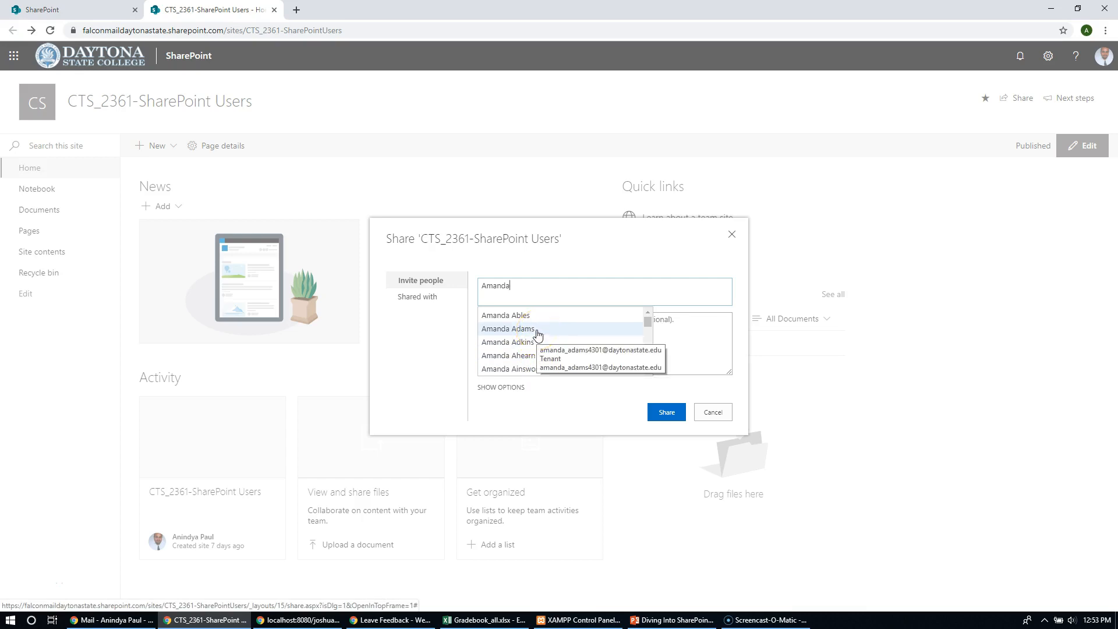
pyautogui.click(429, 389)
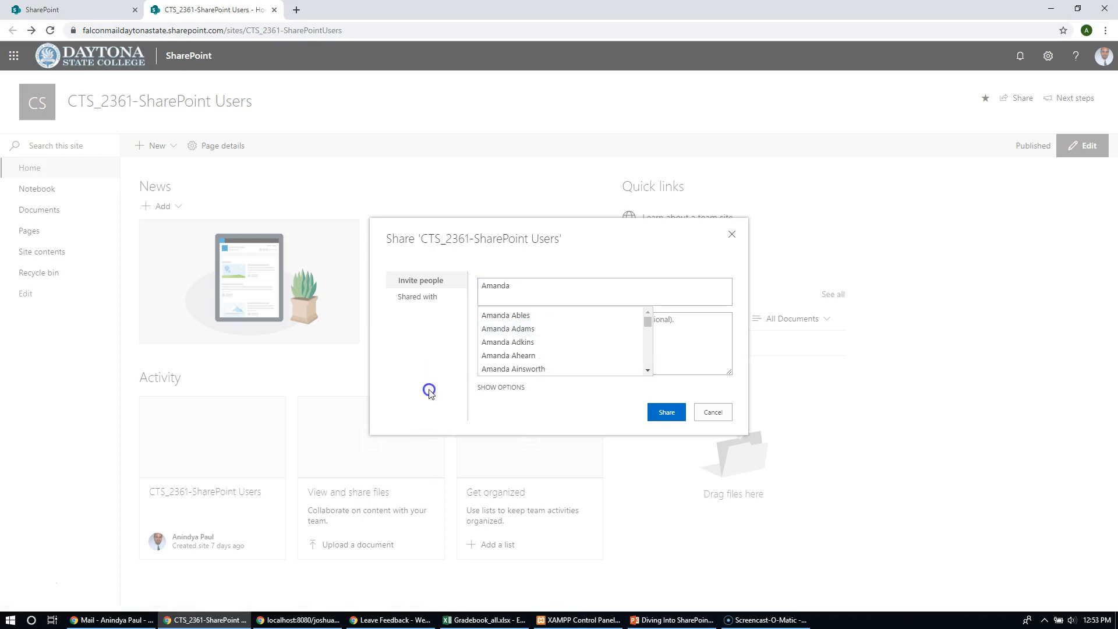
pyautogui.press('BackSpace')
pyautogui.press('BackSpace')
pyautogui.press('BackSpace')
pyautogui.press('BackSpace')
pyautogui.press('BackSpace')
pyautogui.press('BackSpace')
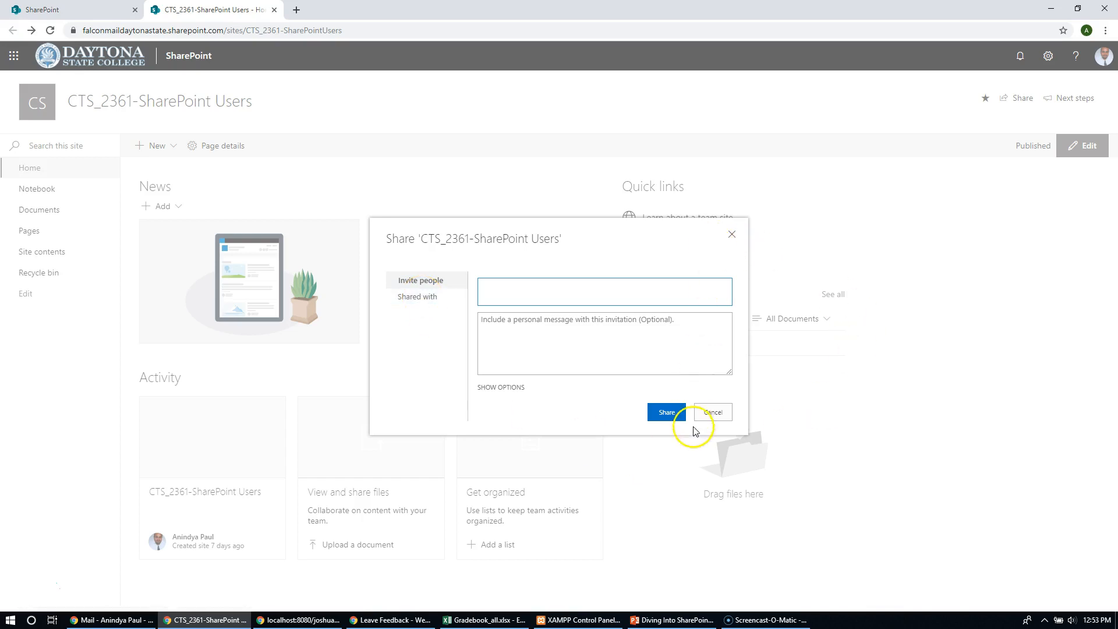
pyautogui.click(716, 413)
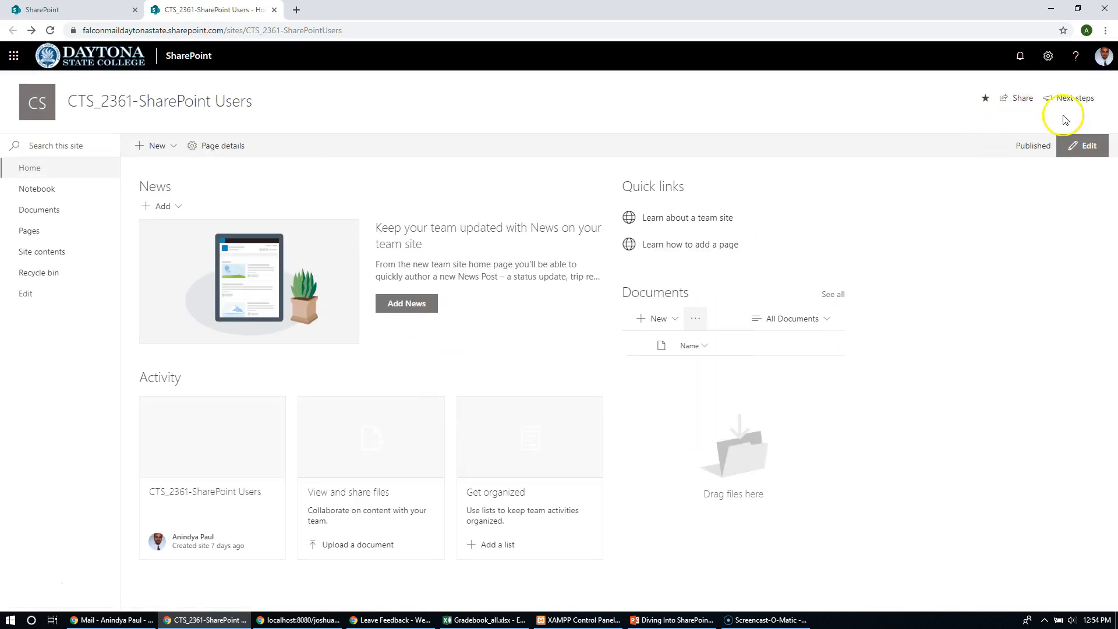
# - Review the list of people the CTS_2361-SharePoint Users site is shared with, and close it
pyautogui.click(1027, 97)
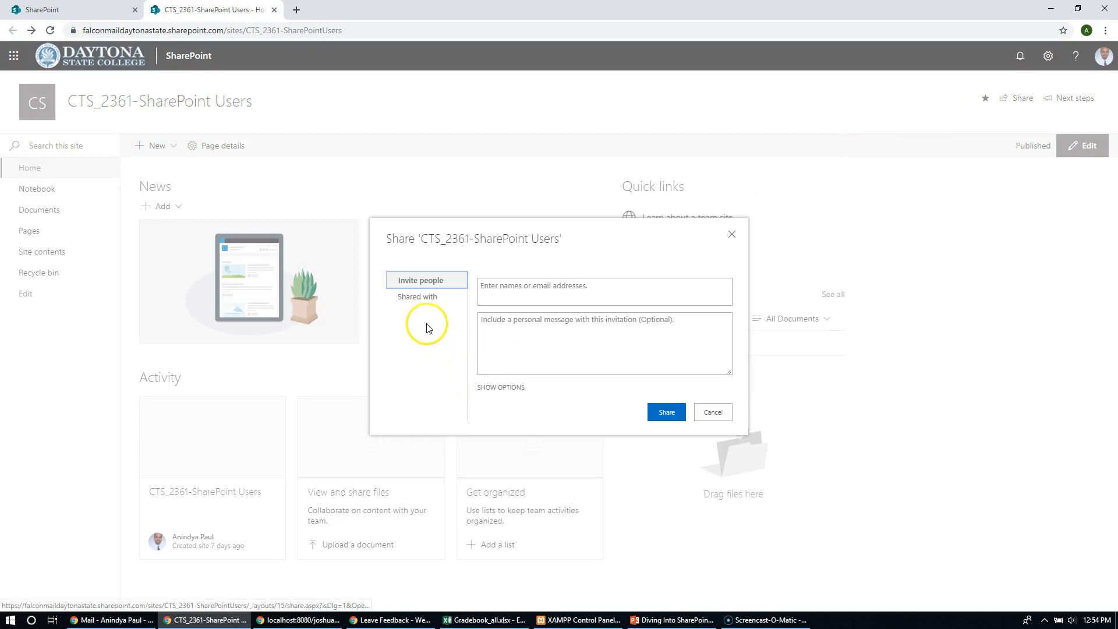
pyautogui.click(421, 300)
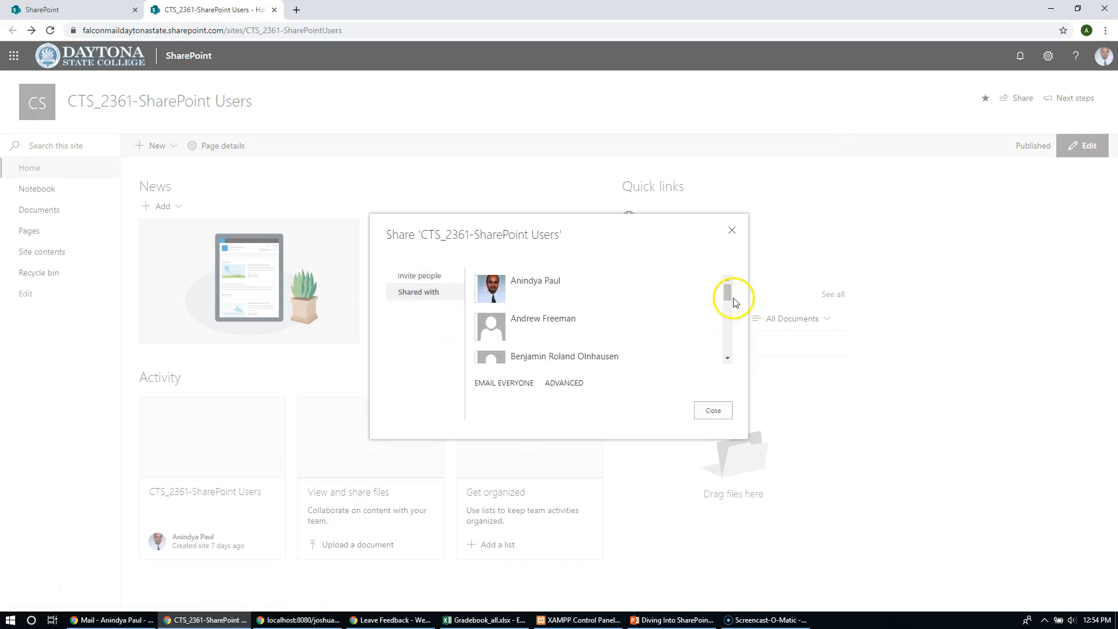
pyautogui.moveTo(728, 295)
pyautogui.mouseDown()
pyautogui.moveTo(721, 375)
pyautogui.moveTo(736, 282)
pyautogui.mouseUp()
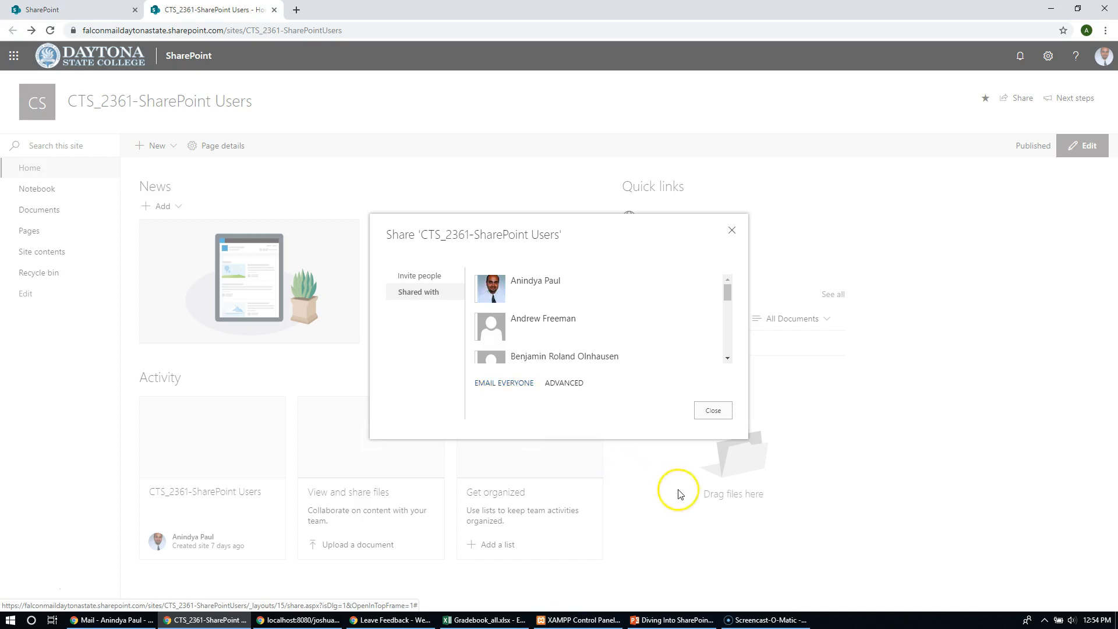
pyautogui.click(713, 410)
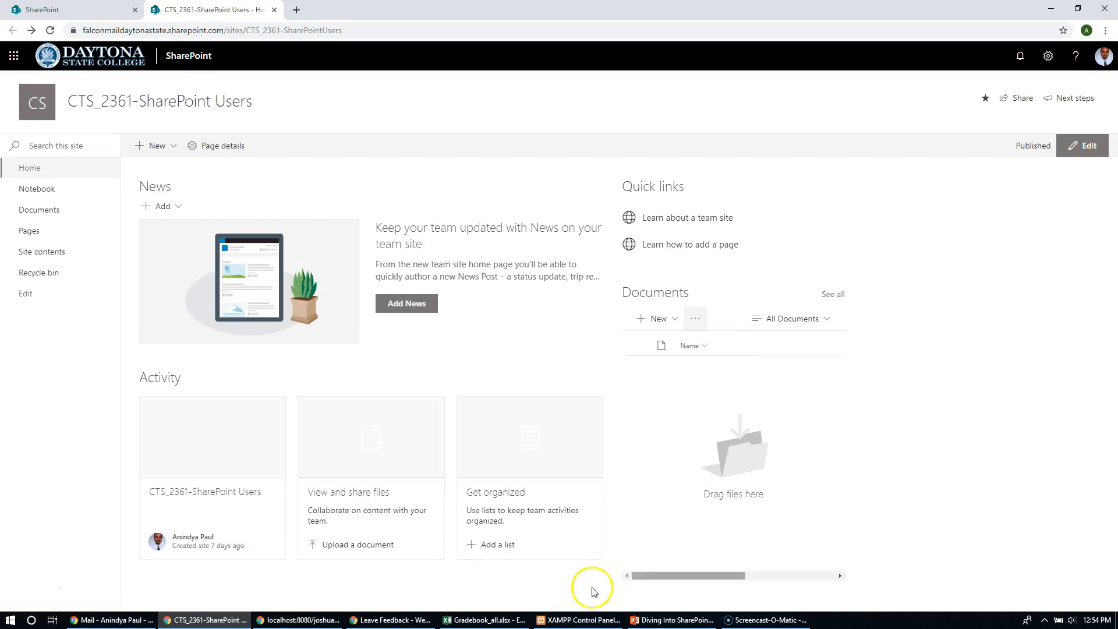
# - View the blank news post editor without its introduction, and return to the site's home page without posting
pyautogui.click(410, 306)
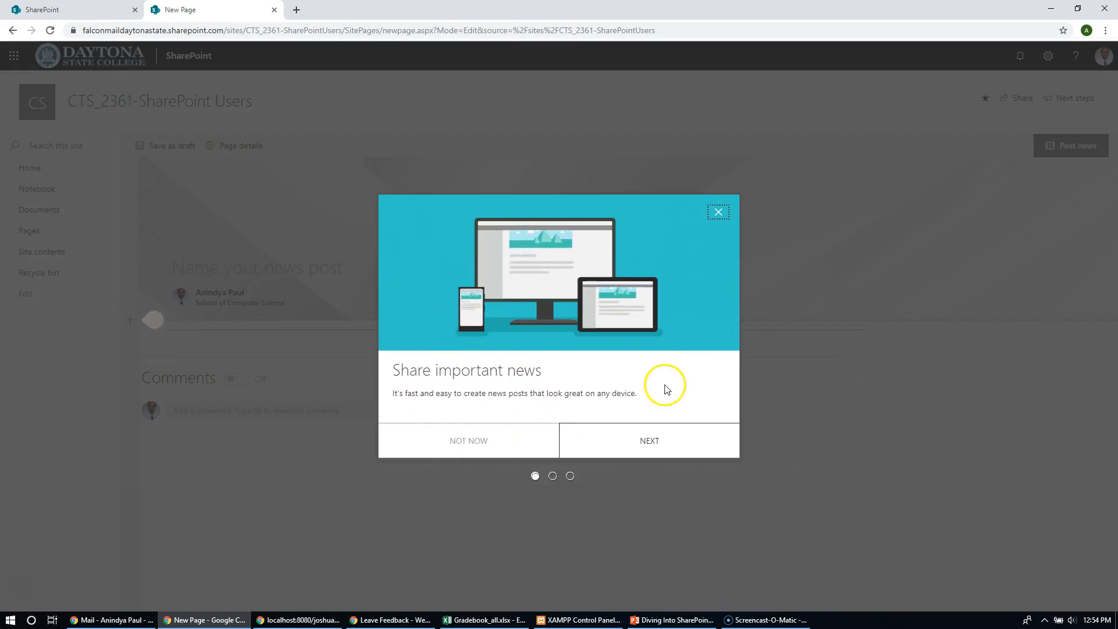
pyautogui.click(718, 219)
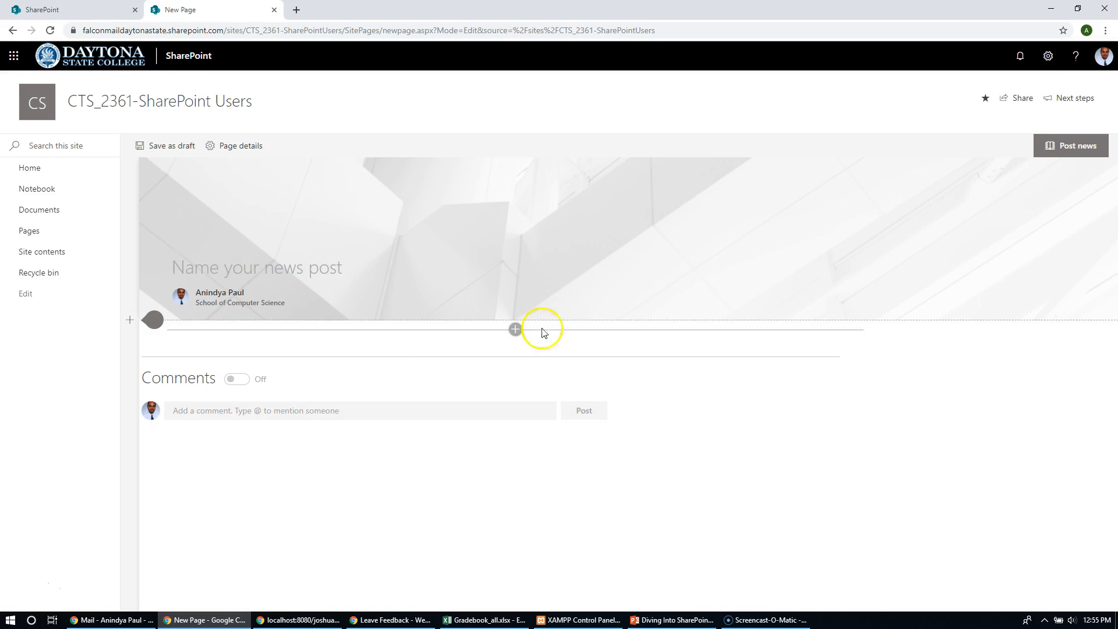
pyautogui.click(12, 31)
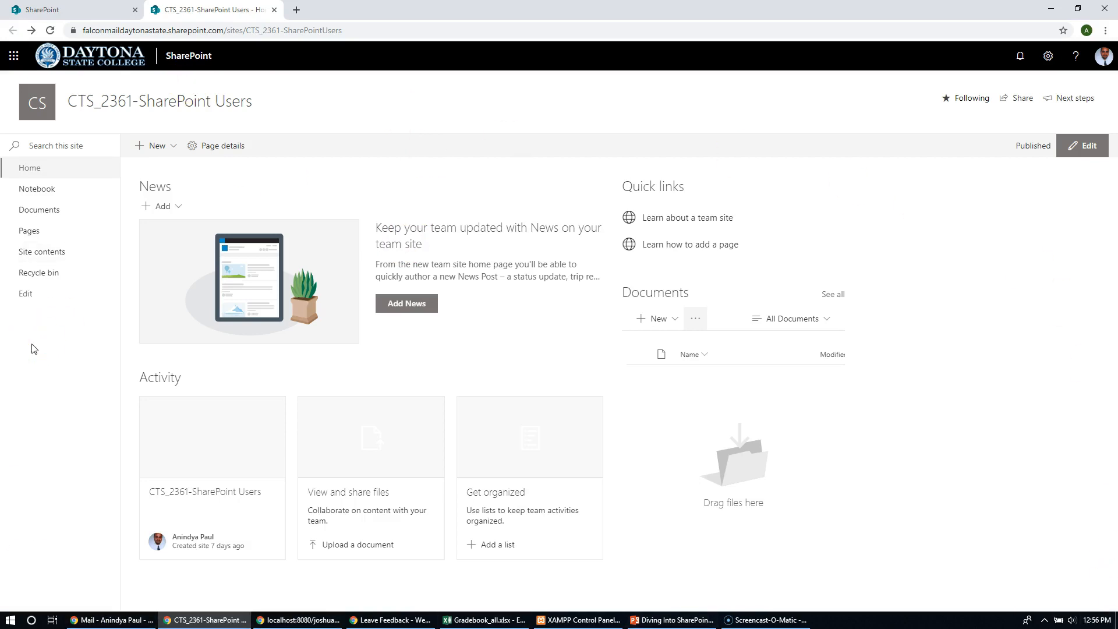
# - Review the site's suggested next steps and its settings options, closing each of them
pyautogui.click(1064, 103)
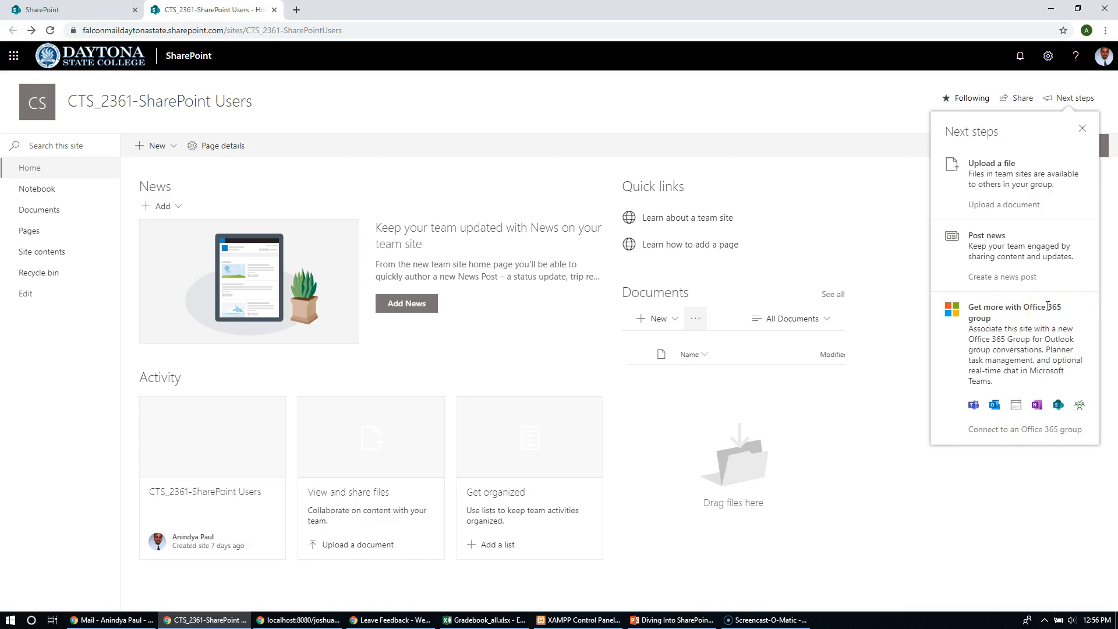
pyautogui.click(879, 427)
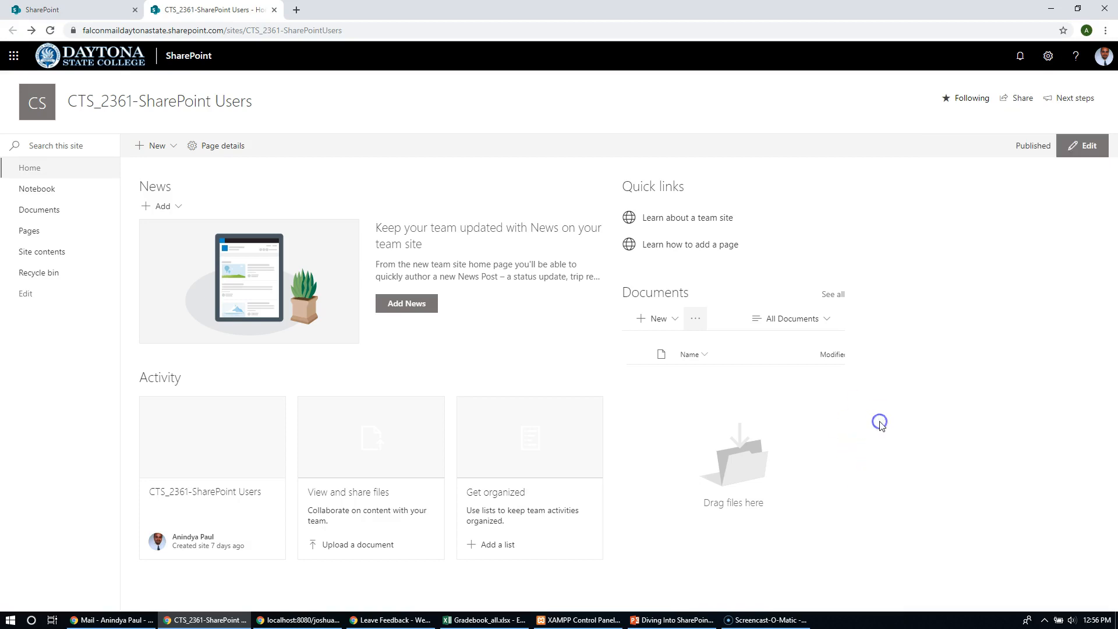
pyautogui.click(1049, 56)
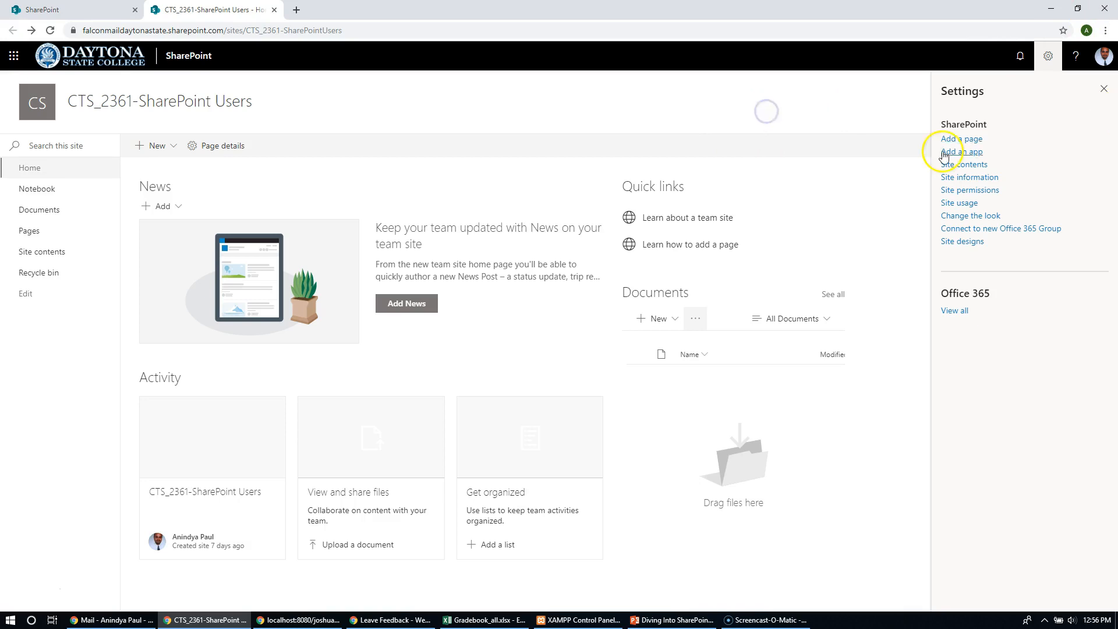
pyautogui.click(1103, 89)
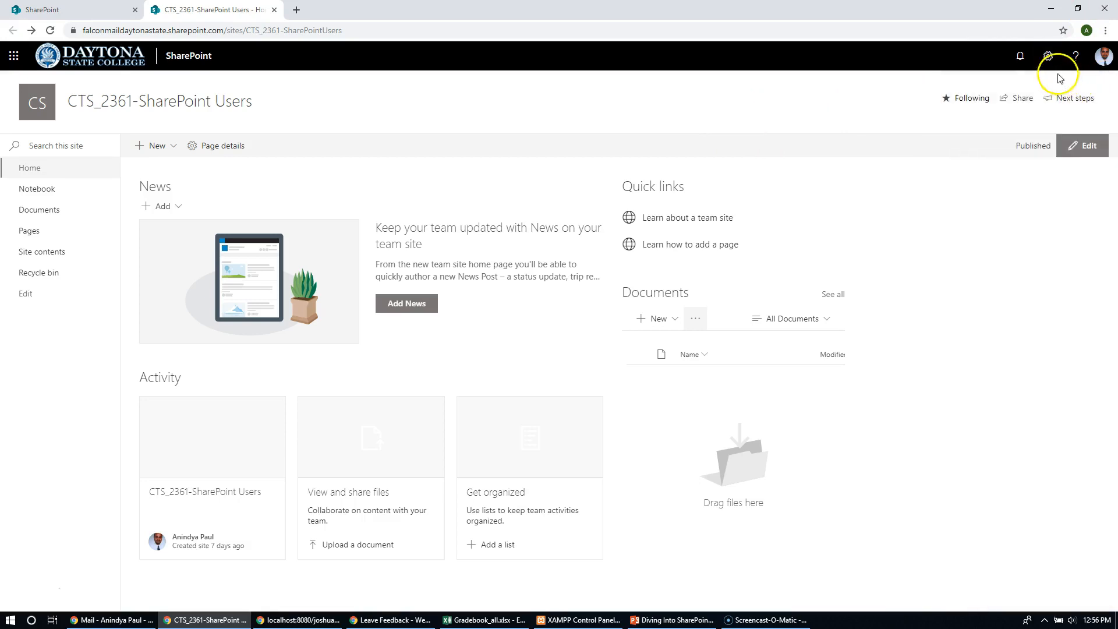
# - View the signed-in account's options, close them, and bring up the site settings again
pyautogui.click(1101, 63)
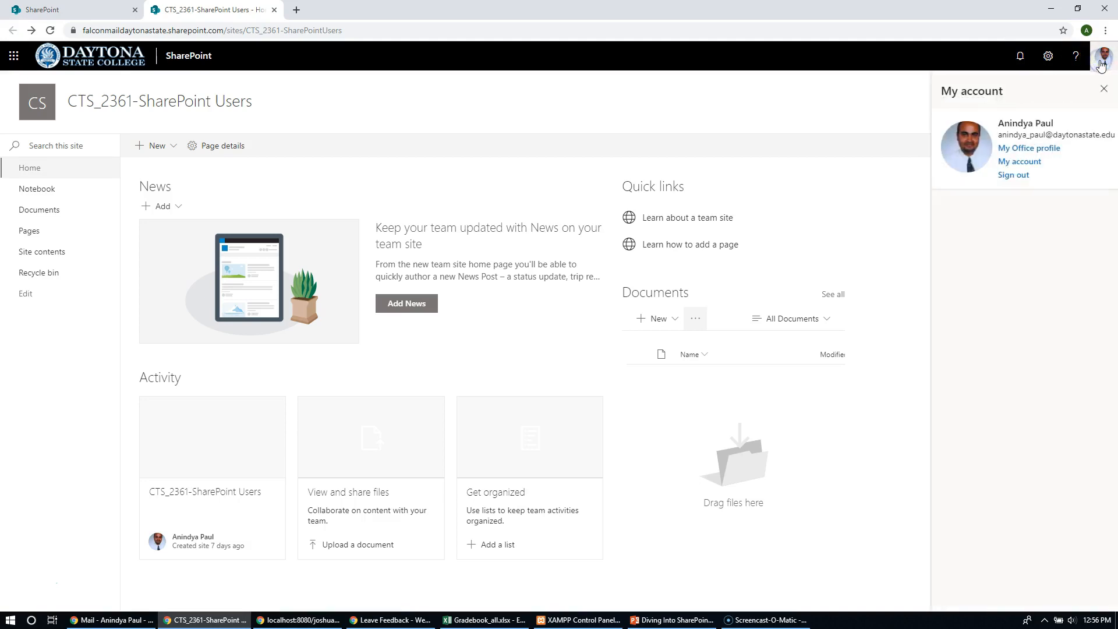
pyautogui.click(832, 184)
pyautogui.click(1048, 55)
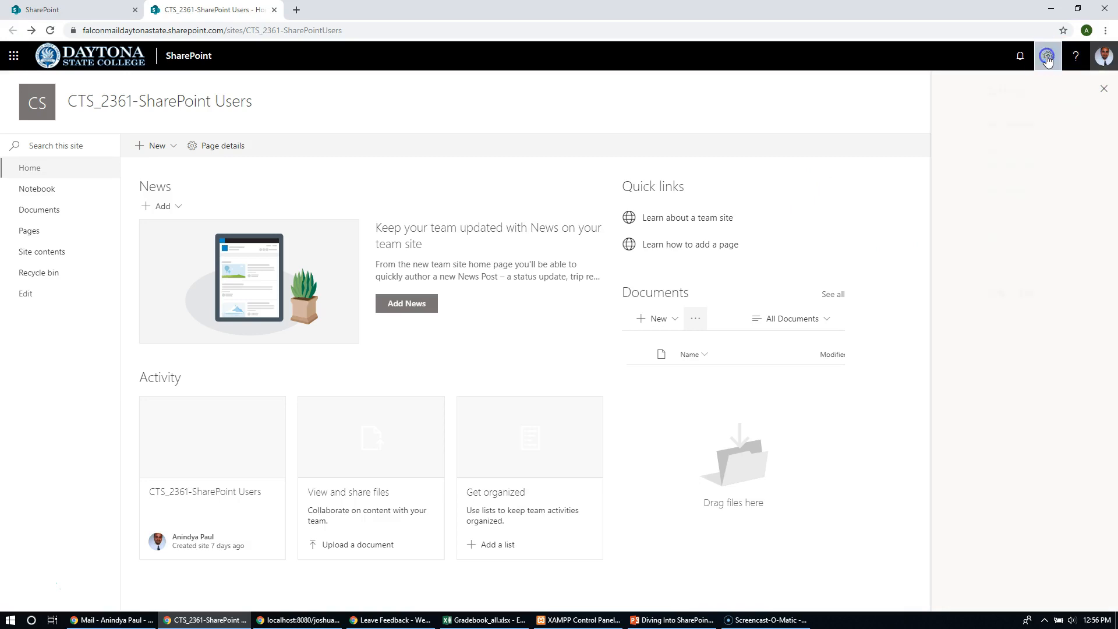
pyautogui.click(1099, 92)
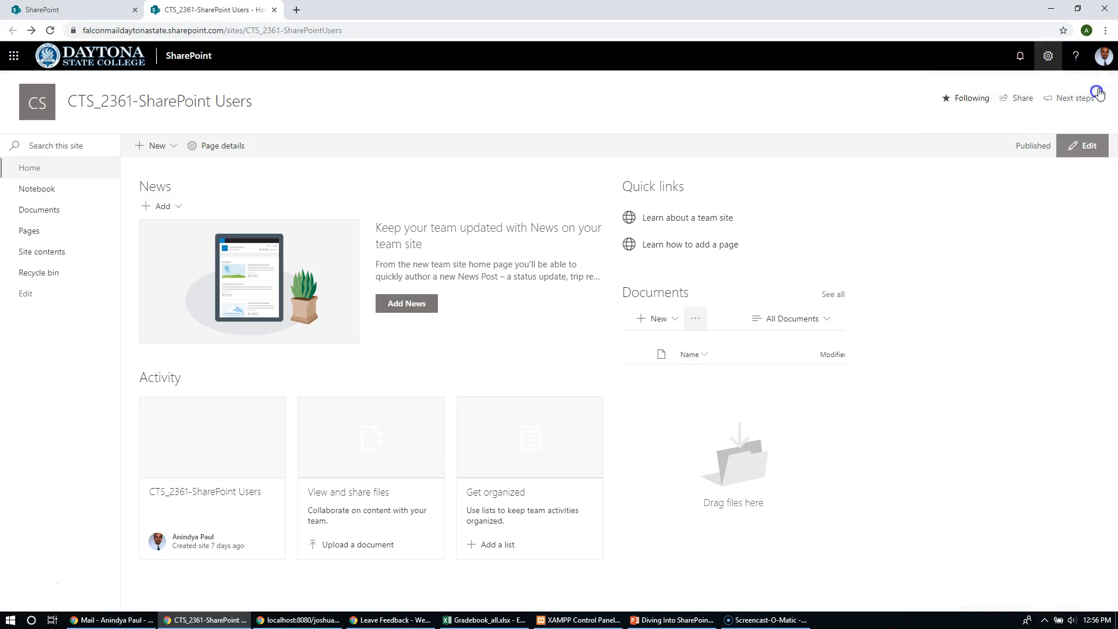
pyautogui.click(1049, 56)
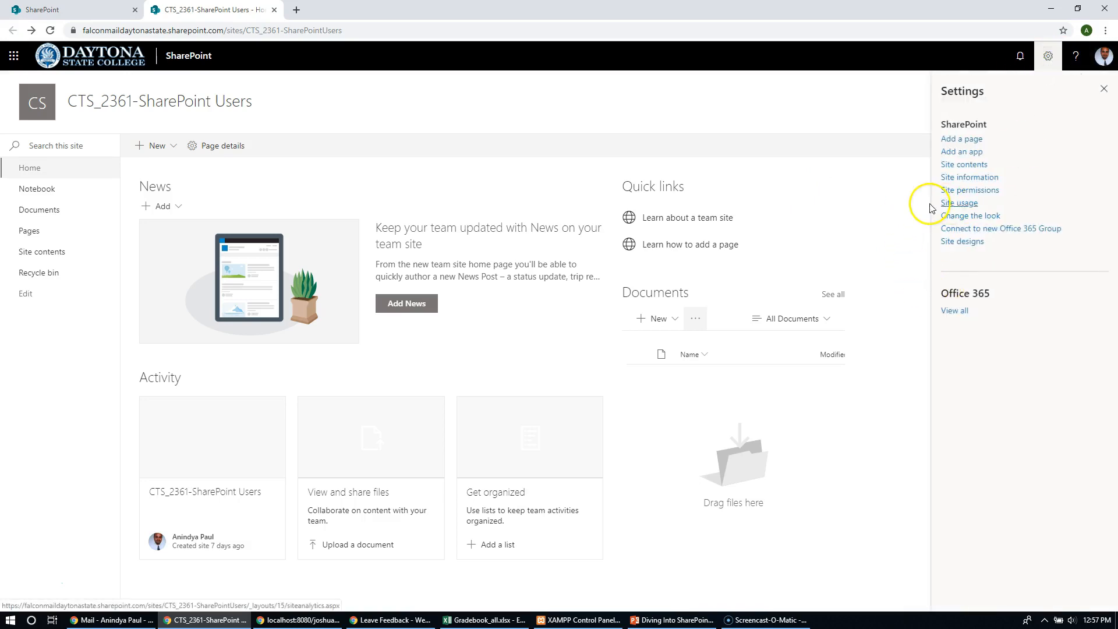
# - Close the site settings and open the CTS_2361-SharePoint Users permissions page from the list of people the site is shared with
pyautogui.click(814, 114)
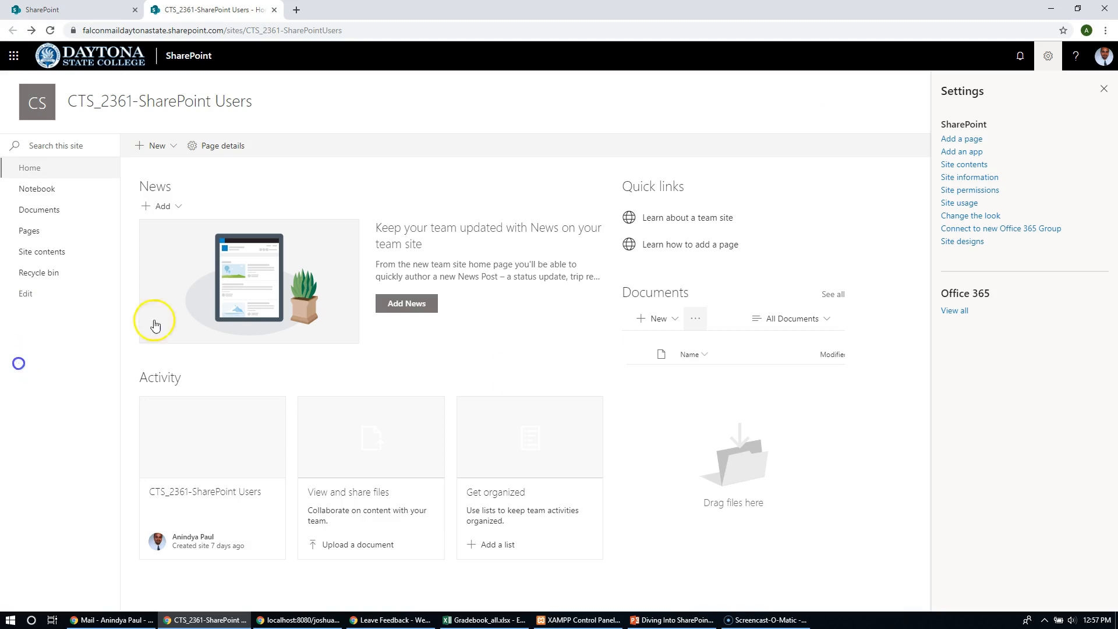
pyautogui.click(1104, 90)
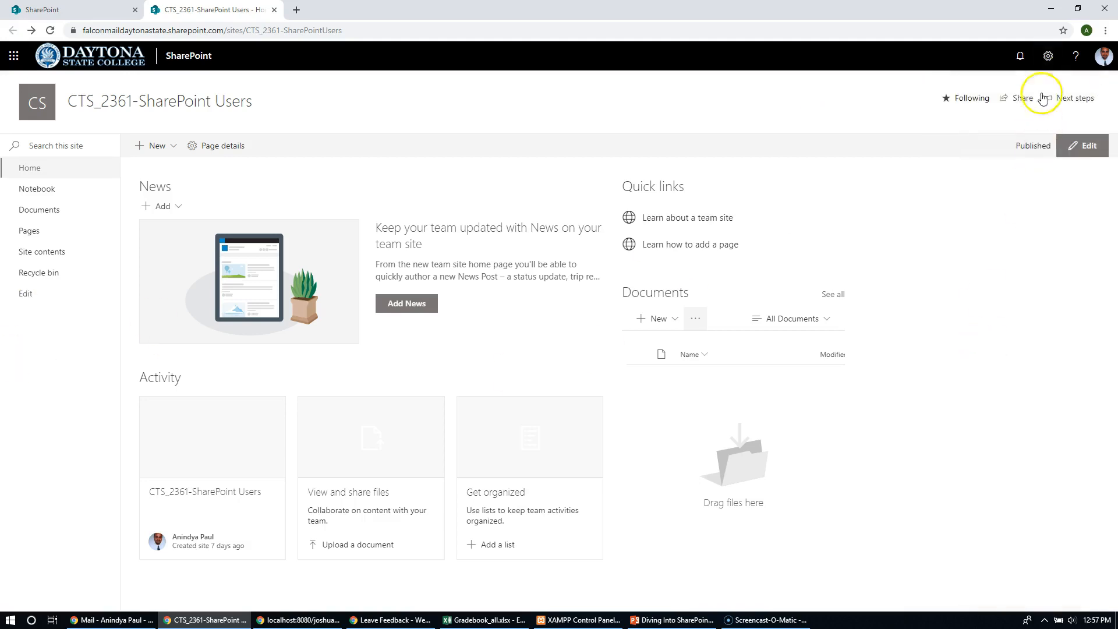
pyautogui.click(1018, 105)
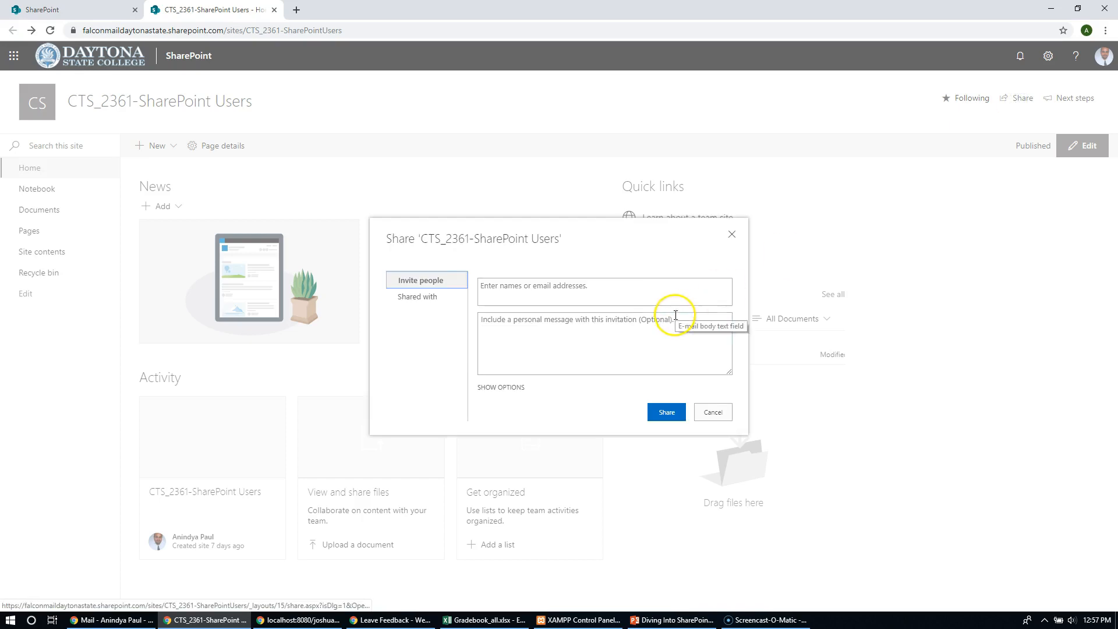
pyautogui.click(418, 297)
pyautogui.click(562, 384)
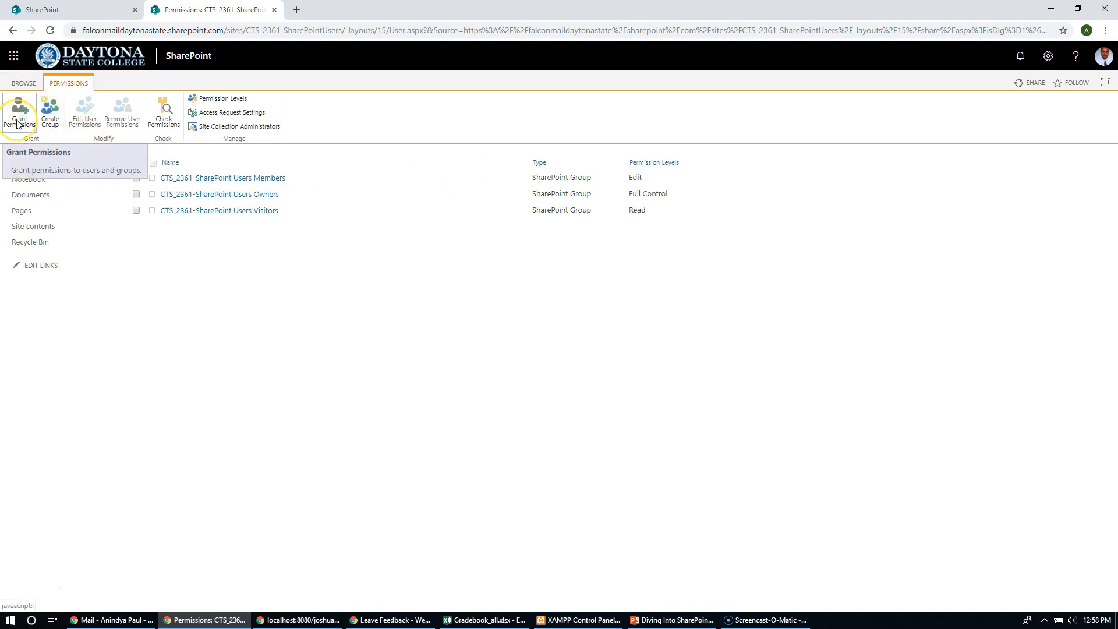
# - Review the site collection administrators from the permissions page and cancel without changing them
pyautogui.click(207, 118)
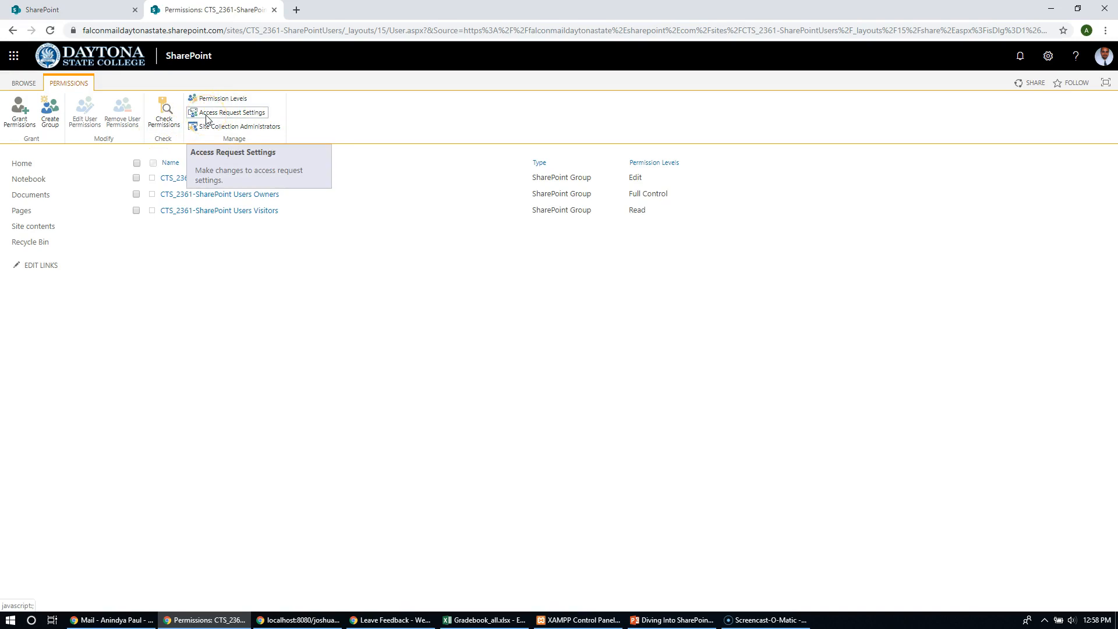
pyautogui.click(215, 130)
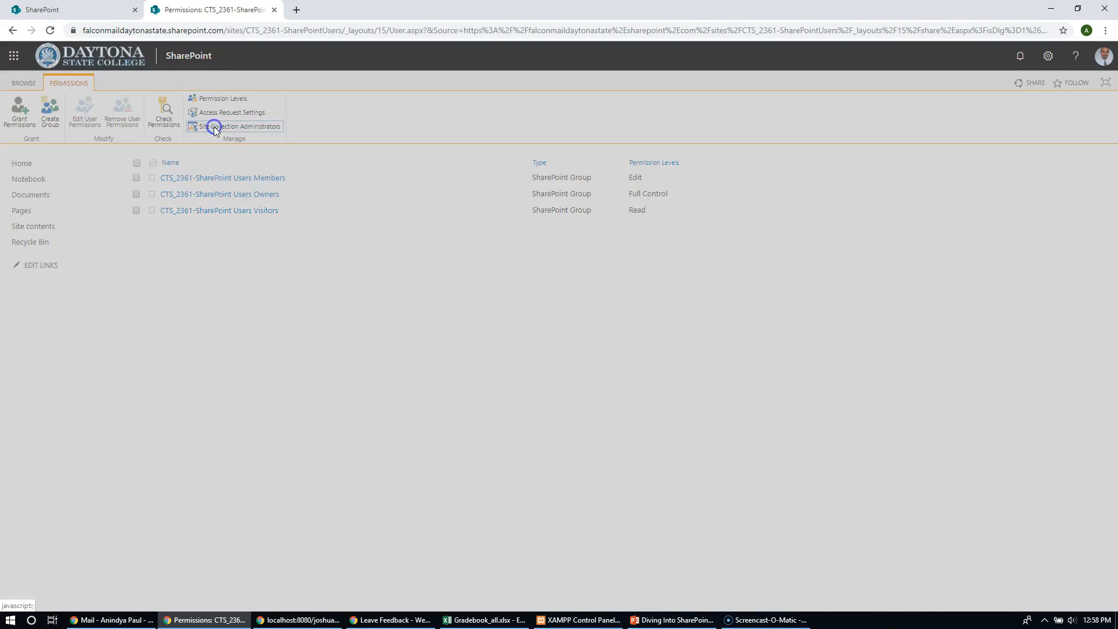
pyautogui.click(561, 301)
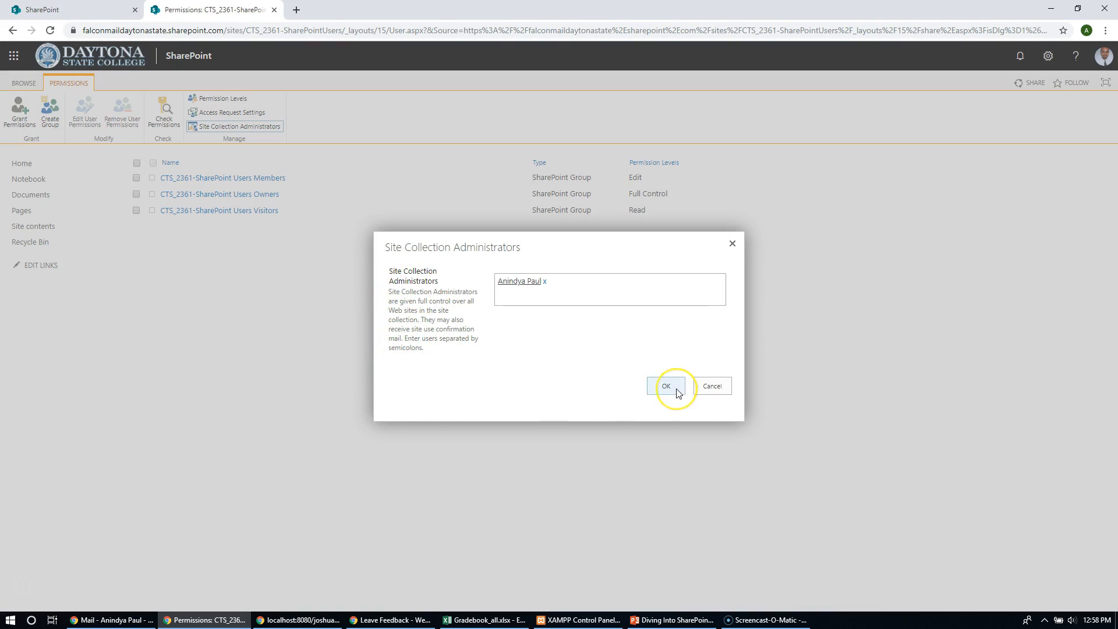
pyautogui.click(707, 386)
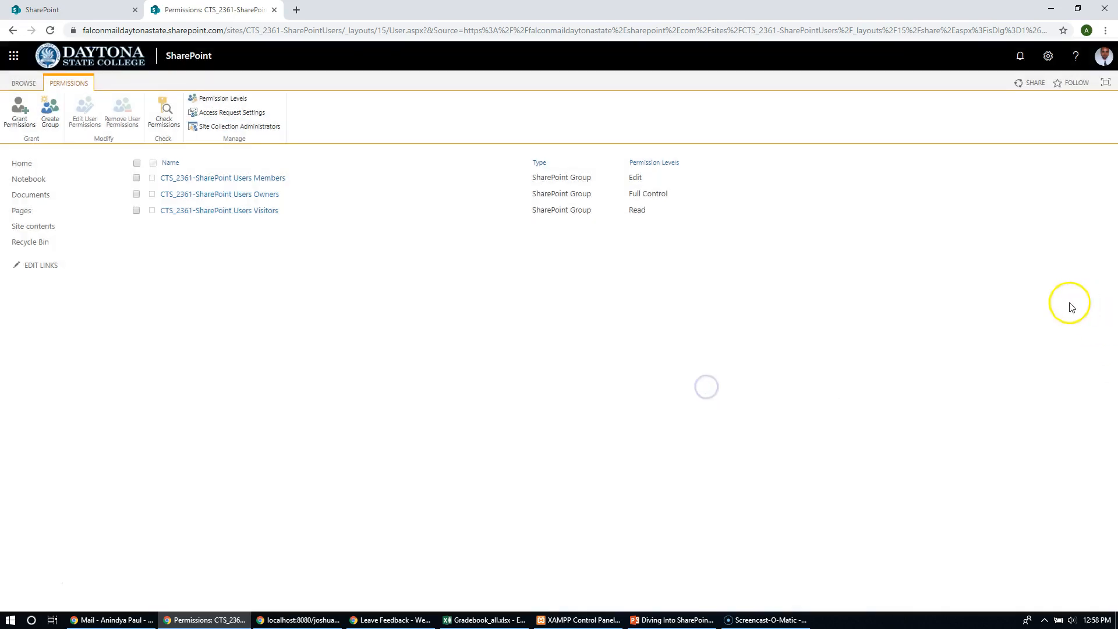
# - View the site's sharing invitation form, check the SharePoint start page, and cancel the invitation without sharing
pyautogui.click(1032, 90)
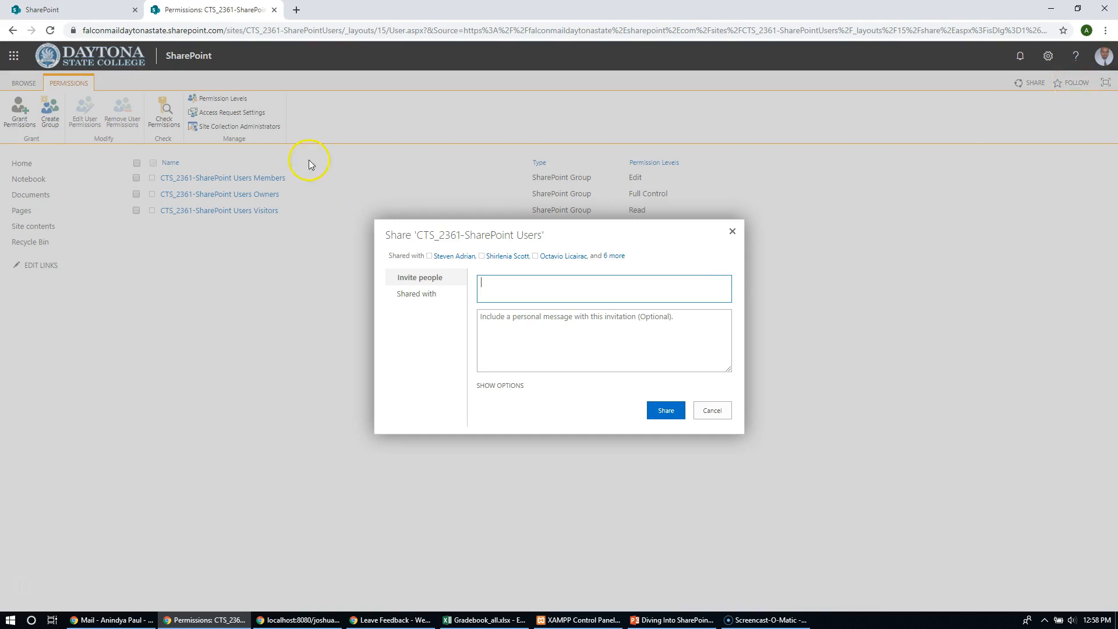
pyautogui.click(29, 11)
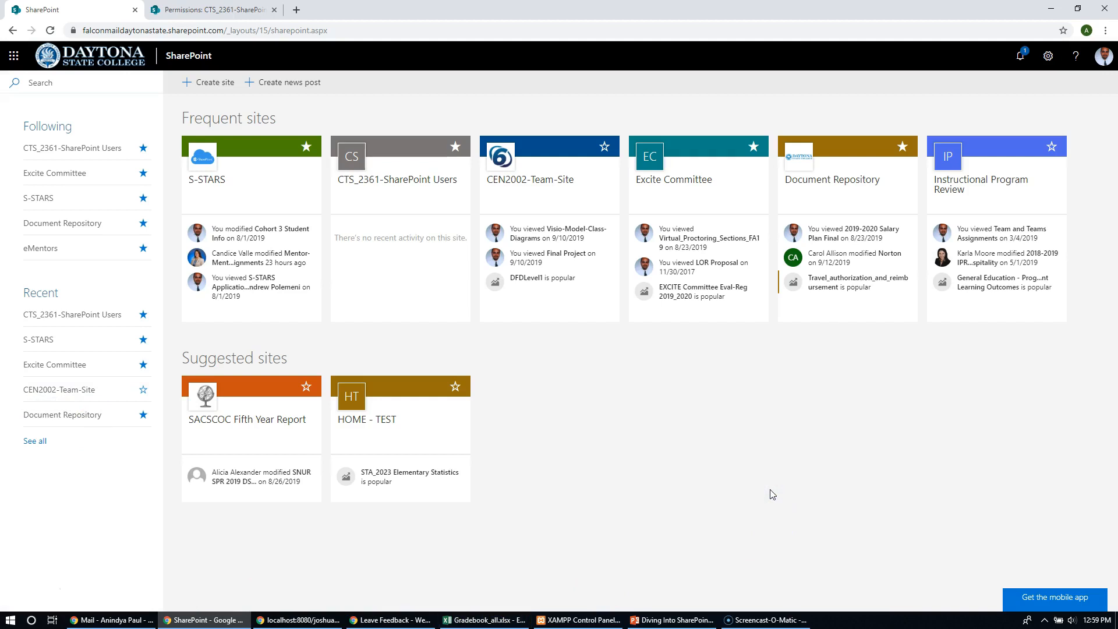
pyautogui.click(224, 12)
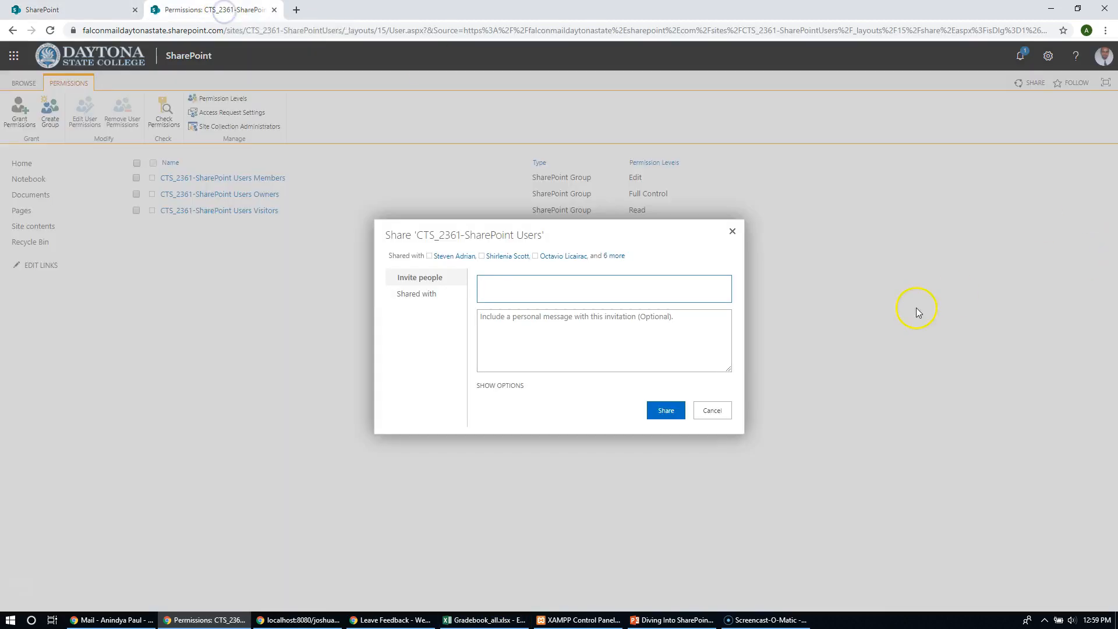
pyautogui.click(712, 410)
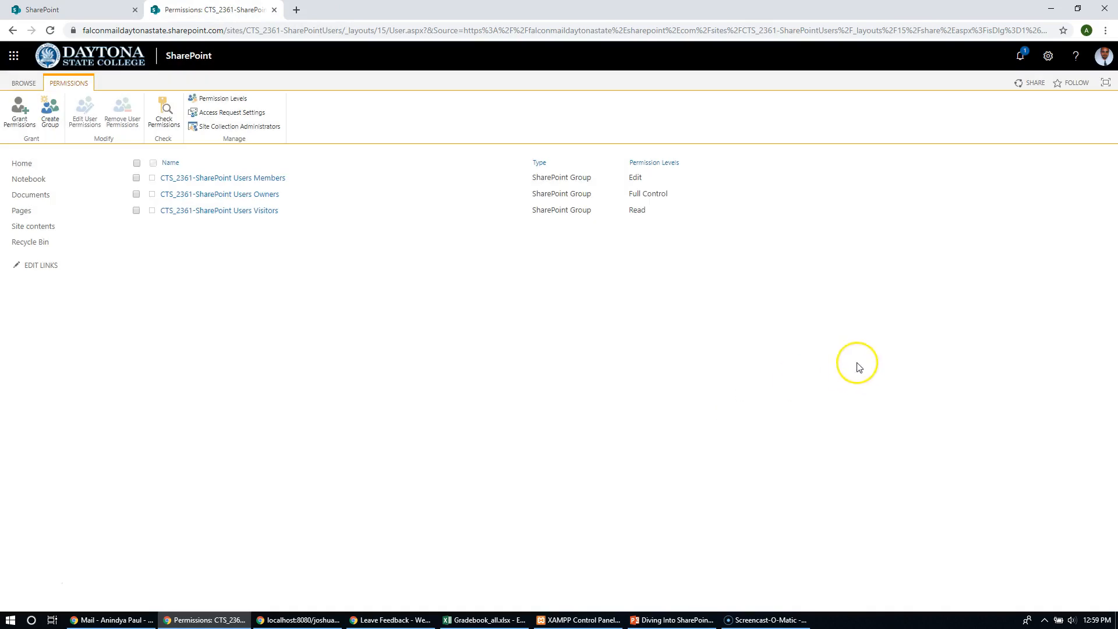